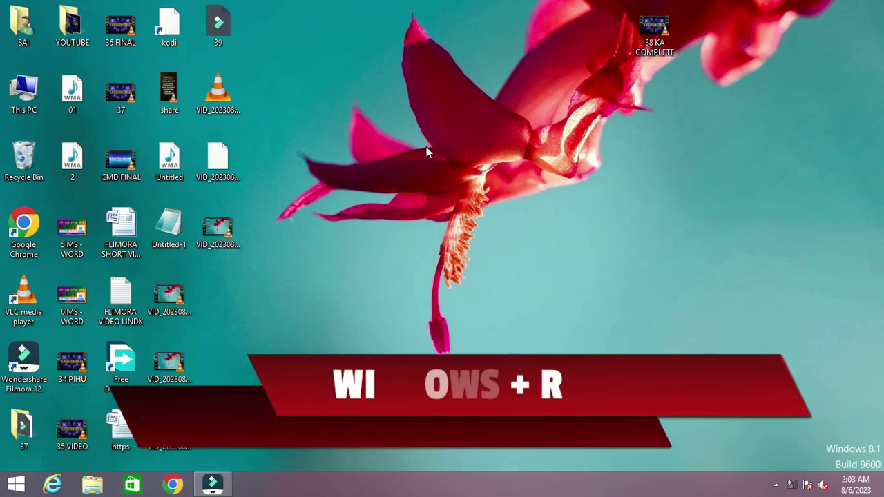
Launch Word by running the winword command from the Windows Run dialog
key(super+r)
text(w)
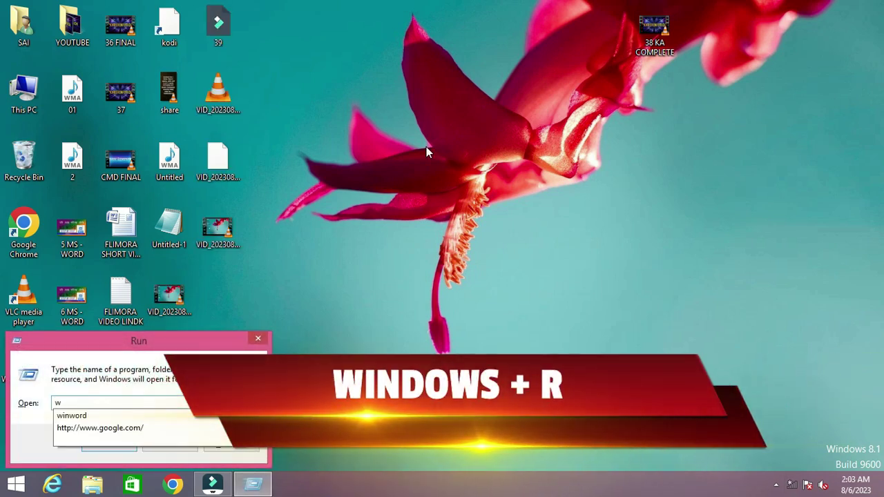
text(inw)
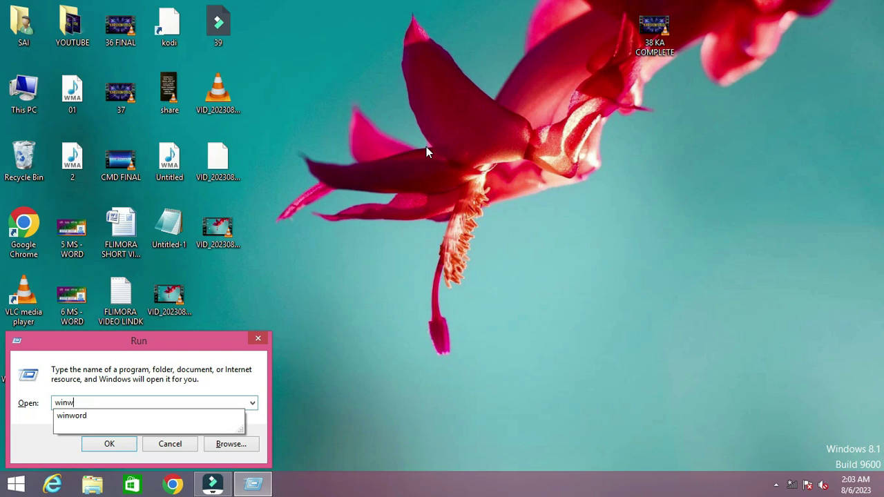
key(Down)
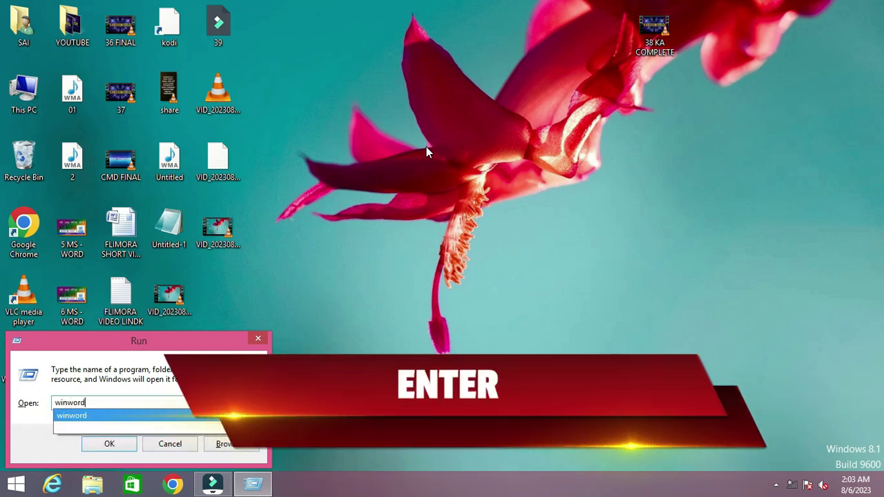
key(Return)
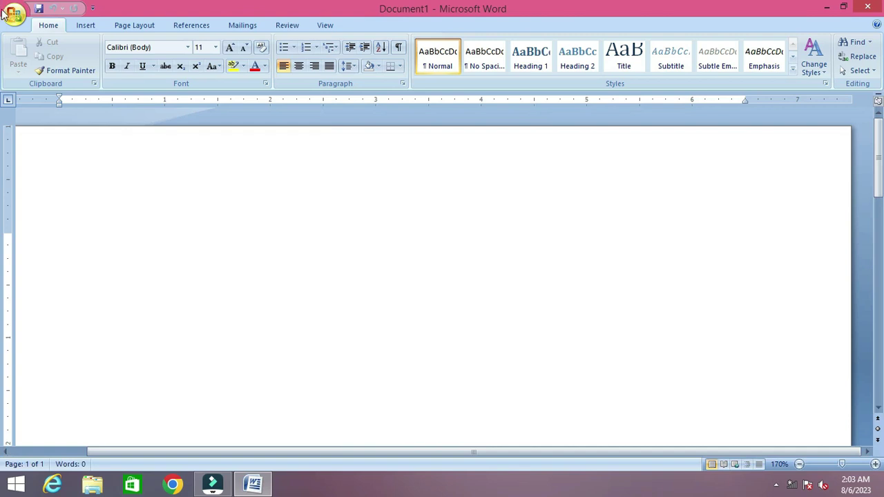
Open the recent document 38 from the Office Button and show the References ribbon
click(14, 14)
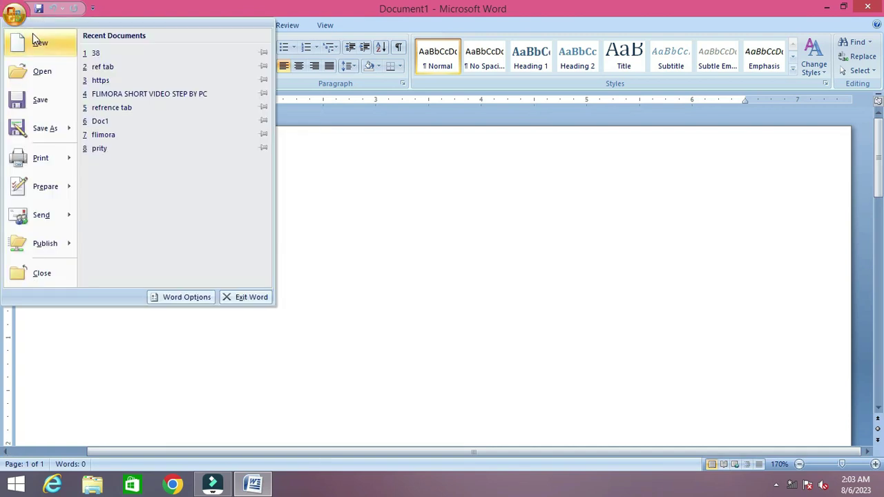
click(102, 52)
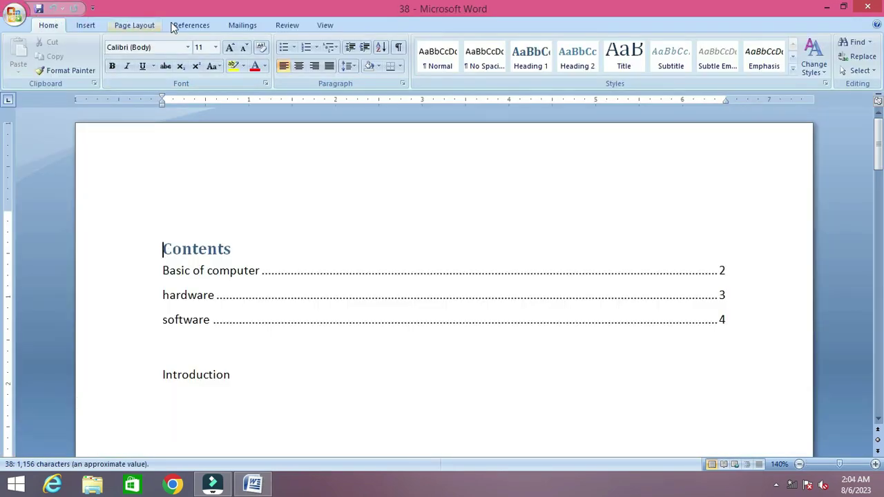
click(193, 25)
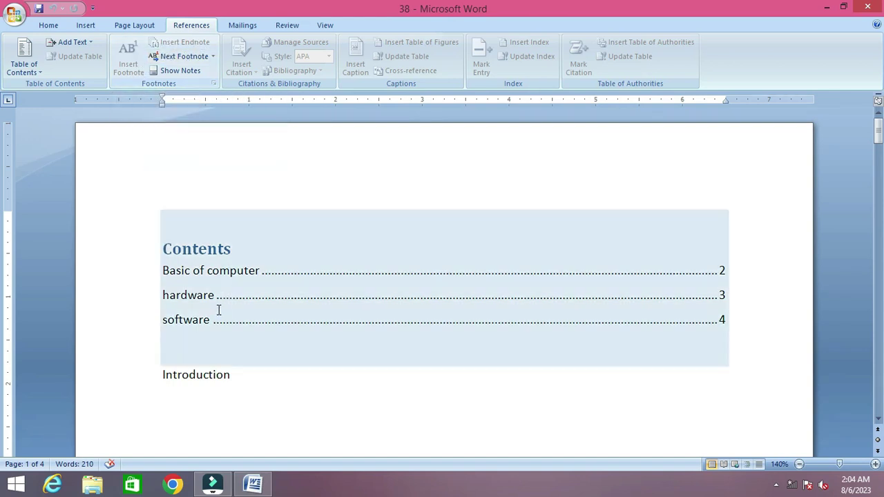
Place the cursor after 'of' in the Basic of computer heading and insert an endnote
scroll(235, 426, down, 3)
scroll(235, 427, down, 2)
scroll(235, 428, down, 2)
scroll(235, 427, down, 1)
scroll(235, 426, down, 1)
scroll(235, 427, down, 2)
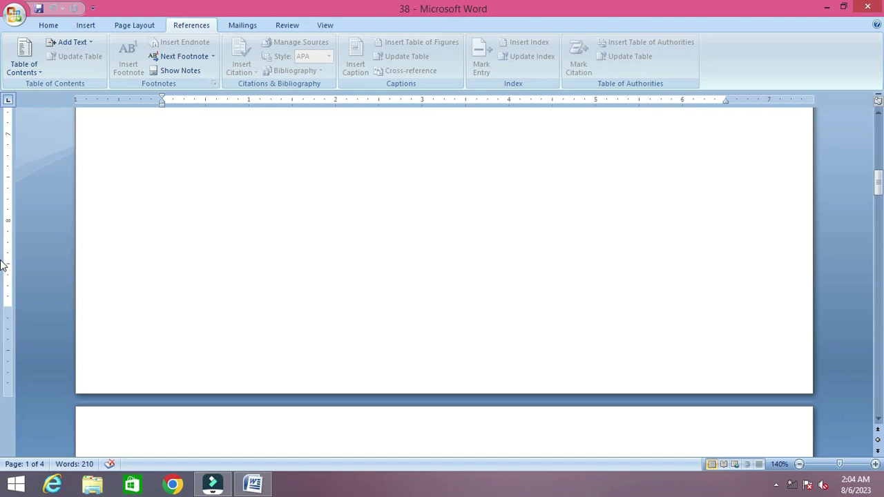
scroll(56, 277, down, 6)
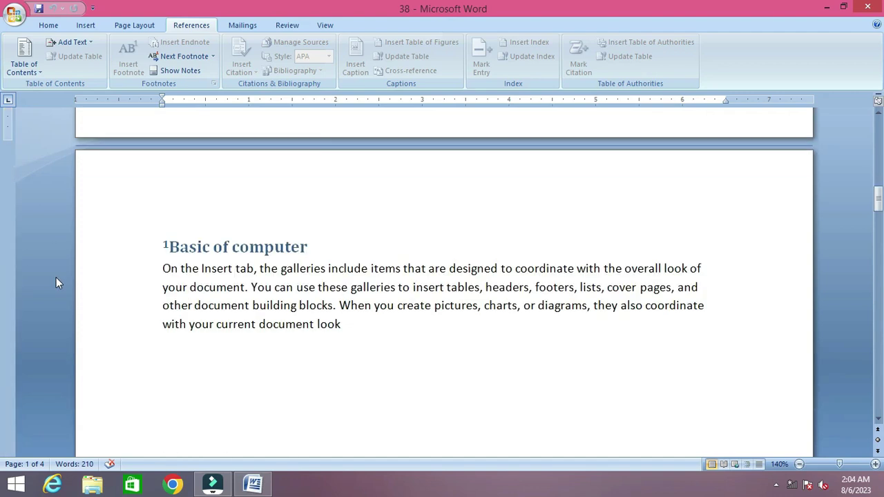
scroll(56, 277, down, 1)
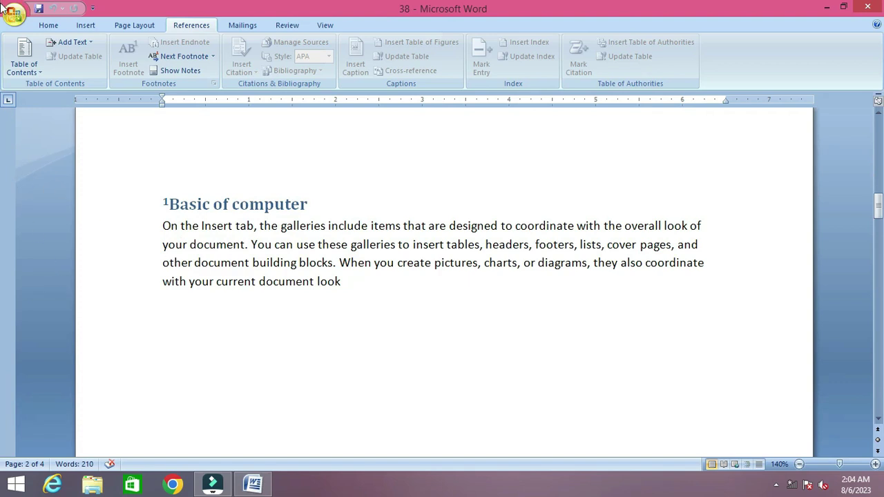
click(232, 204)
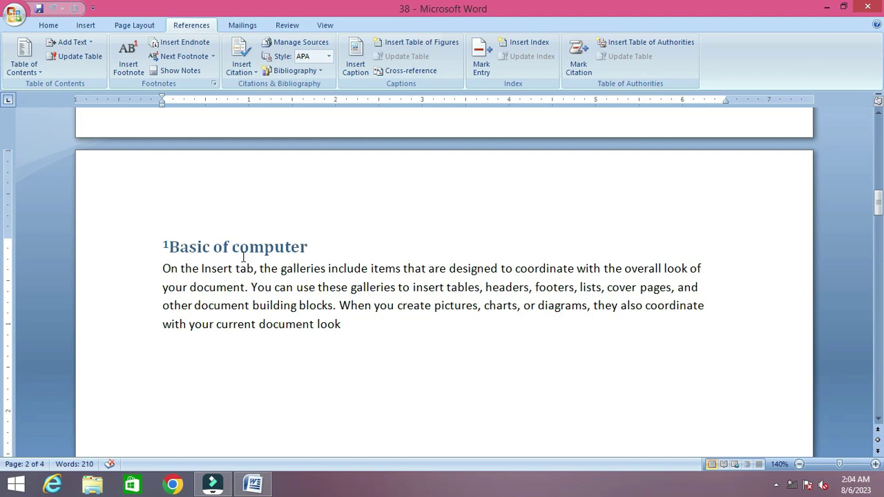
click(176, 44)
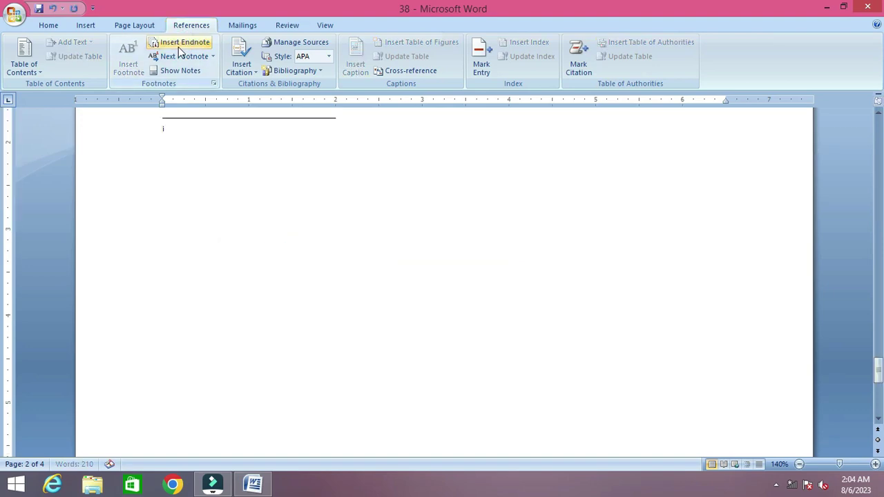
Type 'About computer' as the text of endnote i
scroll(225, 191, up, 3)
scroll(225, 191, up, 2)
scroll(225, 191, down, 3)
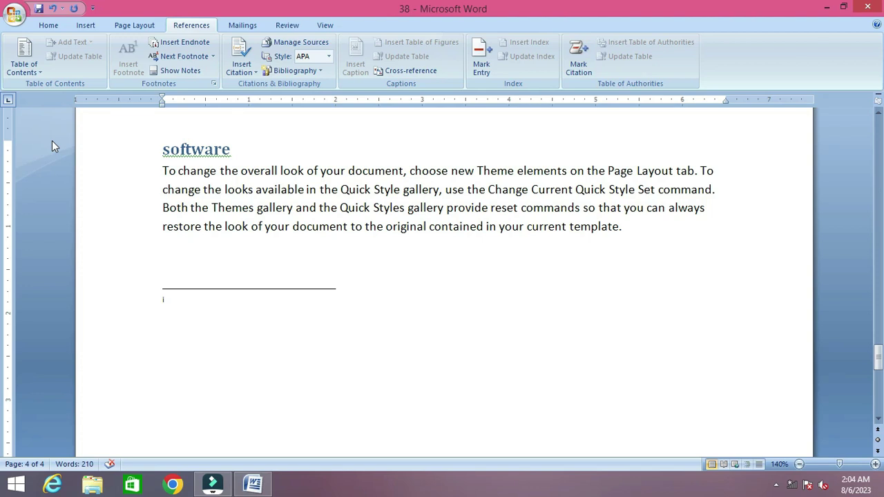
text(Abou)
text(t computer)
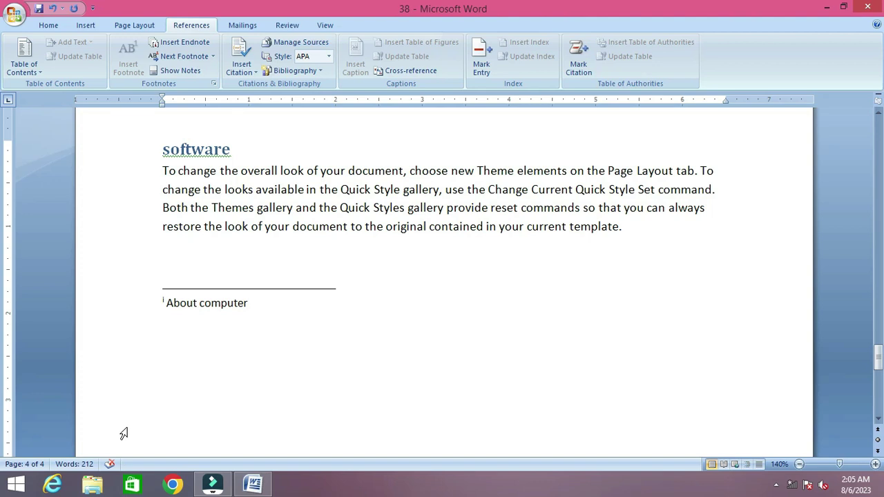
Select the whole document, increase its font size, and justify it
key(ctrl+a)
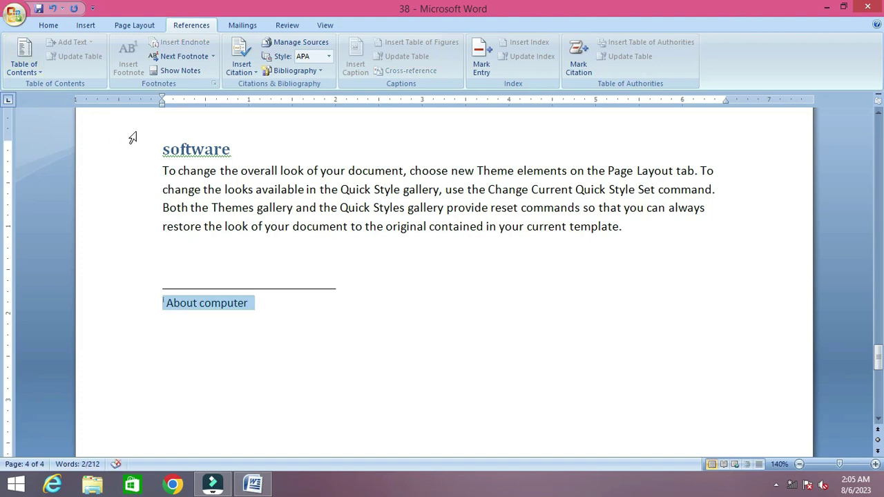
click(179, 171)
key(ctrl+a)
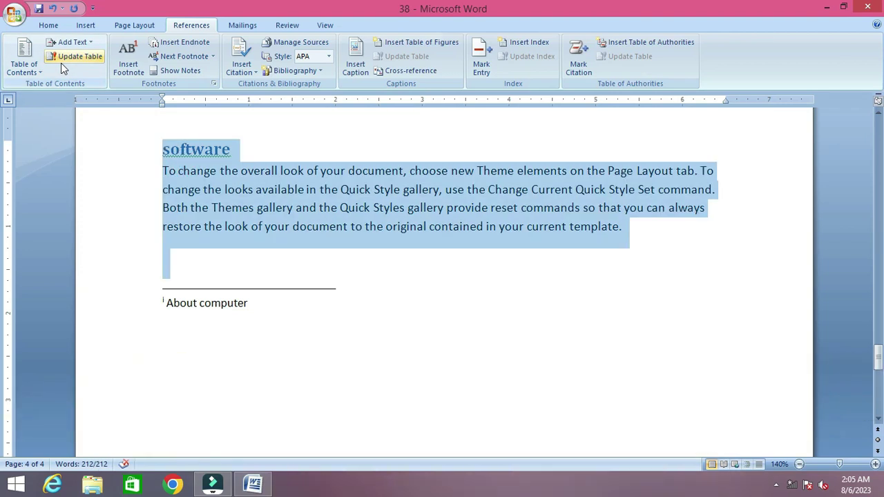
key(ctrl+shift+period)
key(ctrl+shift+period)
key(ctrl+shift+period)
key(ctrl+shift+period)
key(ctrl+shift+period)
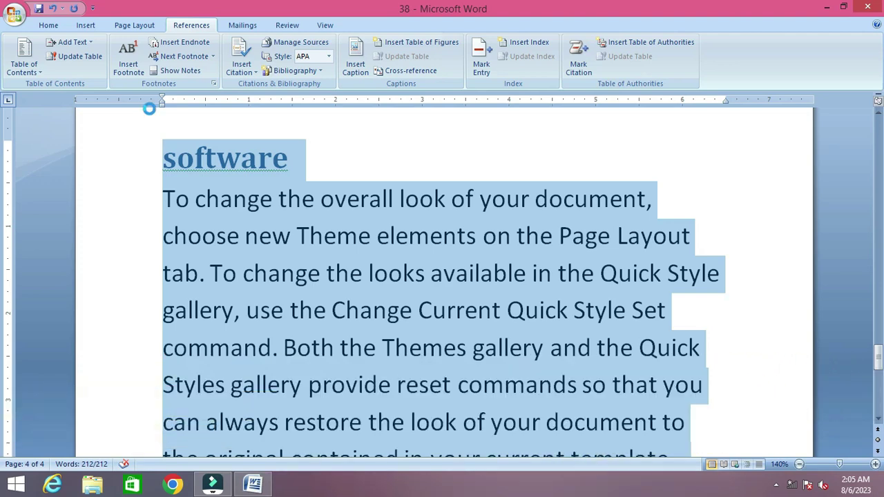
key(ctrl+j)
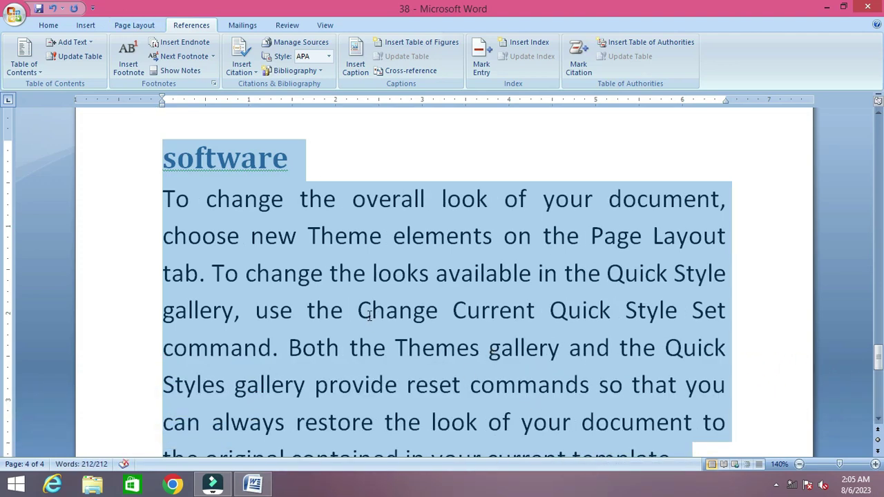
click(365, 310)
scroll(370, 317, down, 2)
scroll(370, 316, down, 1)
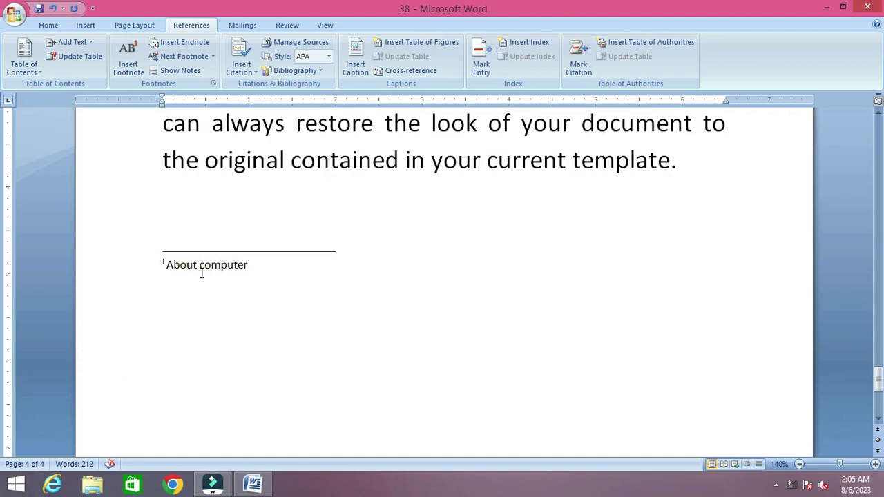
Scroll back up to preview the endnote reference on the Basic of computer heading
scroll(202, 273, up, 1)
scroll(202, 274, up, 2)
scroll(202, 274, up, 4)
scroll(202, 274, up, 2)
scroll(202, 273, up, 3)
scroll(201, 273, up, 4)
scroll(202, 274, up, 3)
scroll(202, 273, up, 2)
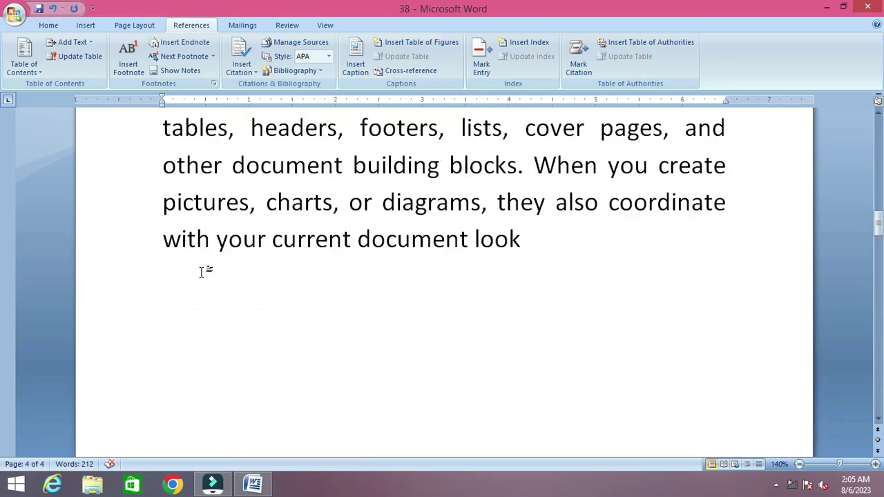
scroll(202, 273, up, 2)
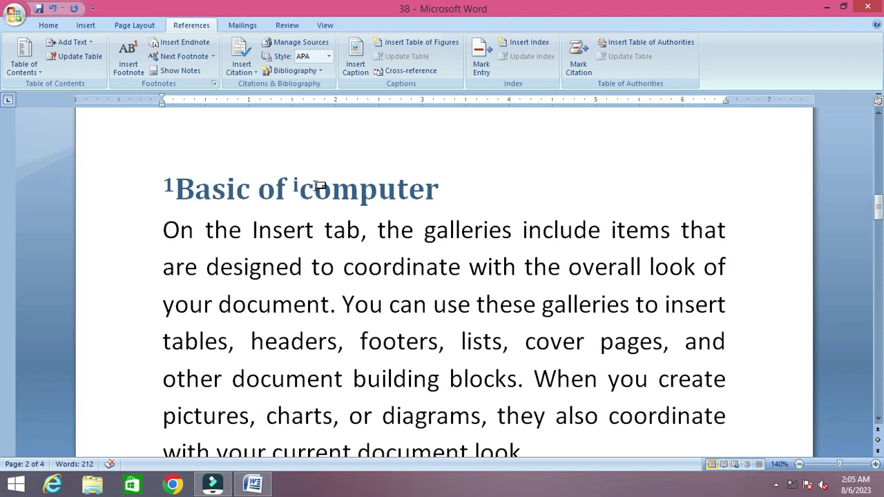
mouse_move(302, 196)
Scroll down to the hardware heading on page 3
scroll(283, 201, down, 3)
scroll(281, 204, down, 3)
scroll(282, 203, down, 2)
scroll(282, 204, down, 2)
scroll(282, 203, down, 3)
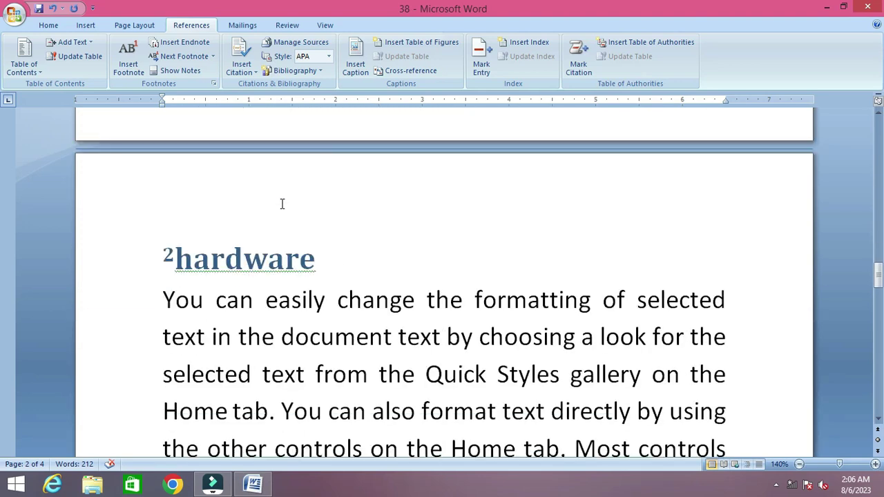
scroll(282, 204, down, 1)
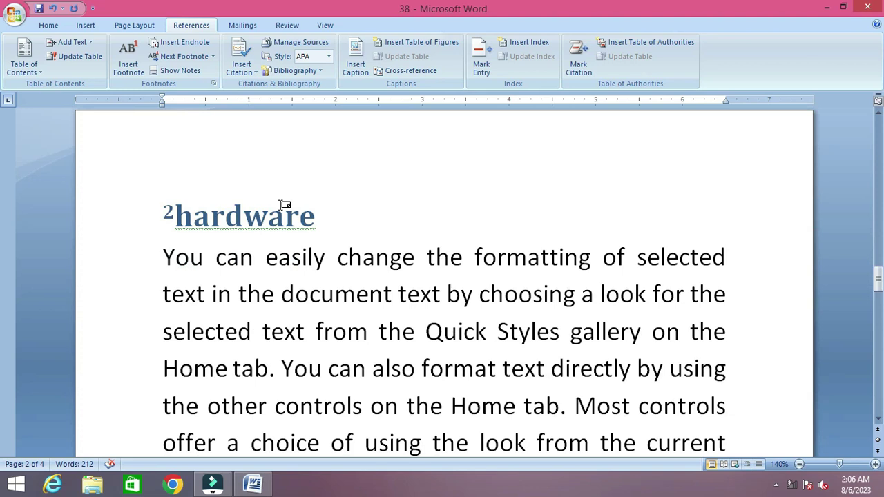
Insert a second endnote on the hardware heading reading 'Ex -Keyboard'
click(176, 218)
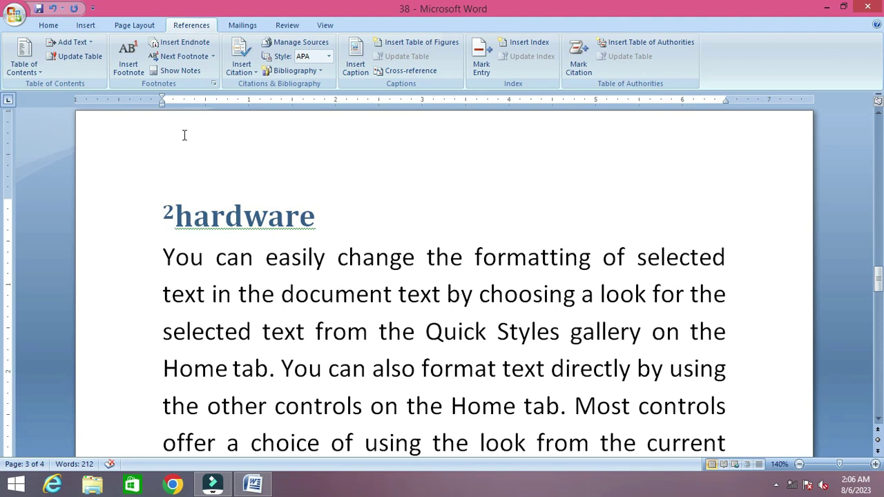
click(181, 43)
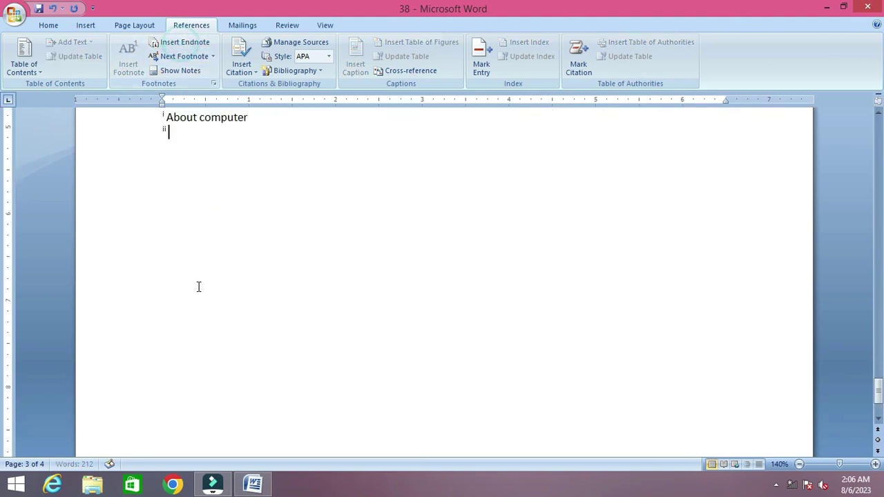
scroll(198, 287, up, 2)
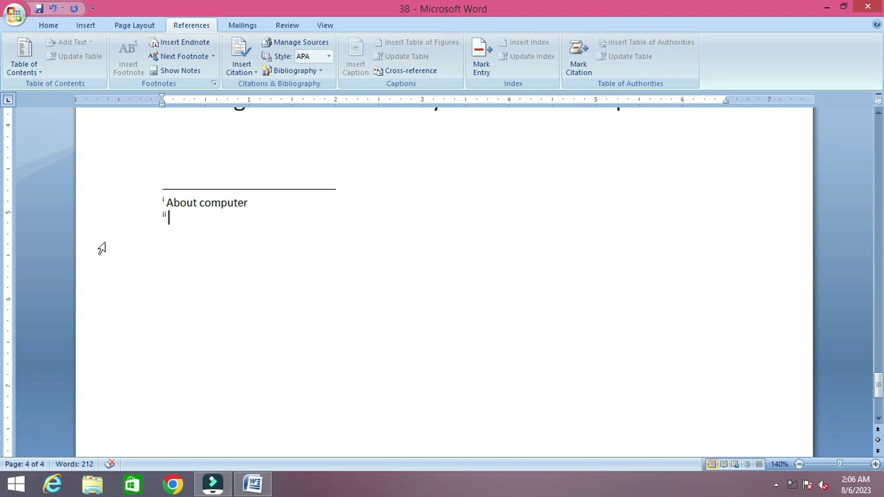
text(Ex)
text( -K)
text(eyb)
text(oard)
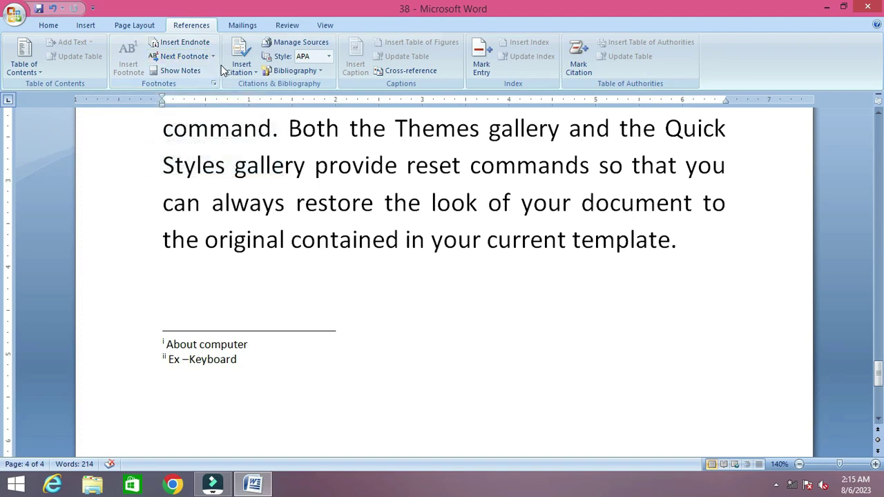
click(208, 61)
Place the cursor in the Basic of computer heading, just before its footnote mark
scroll(241, 176, up, 10)
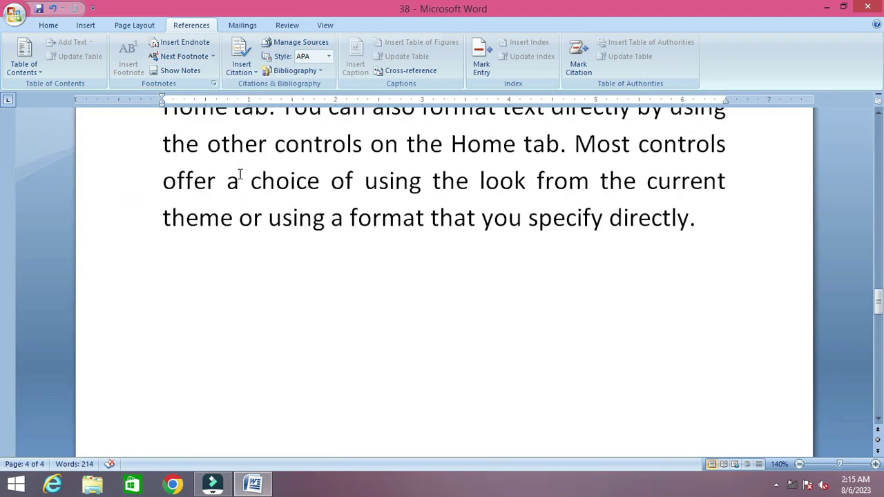
scroll(238, 174, up, 3)
scroll(238, 174, up, 1)
scroll(237, 173, up, 5)
scroll(238, 174, up, 5)
scroll(237, 173, up, 3)
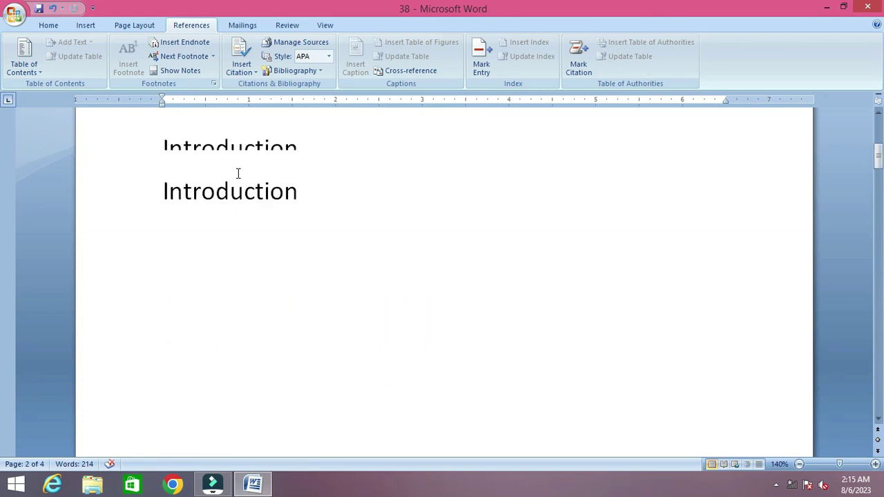
scroll(237, 173, up, 3)
scroll(238, 173, up, 3)
scroll(238, 173, down, 1)
scroll(238, 173, down, 3)
scroll(237, 174, down, 3)
scroll(237, 173, down, 2)
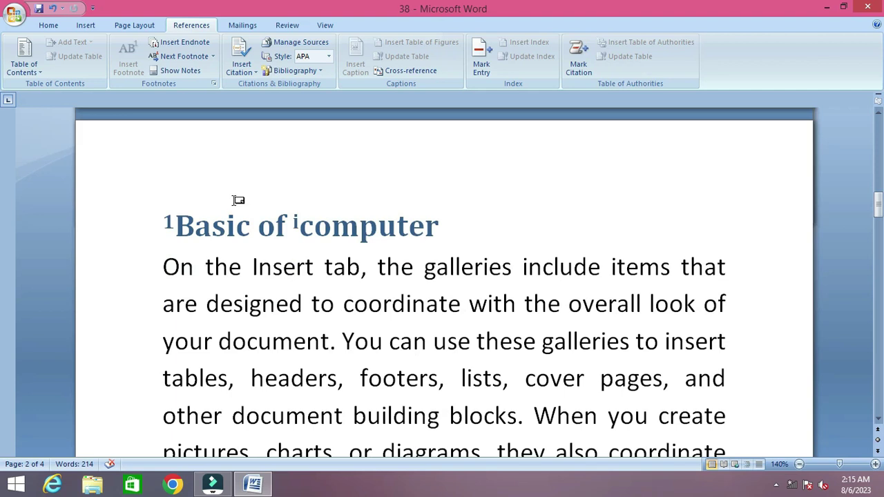
click(170, 226)
click(177, 228)
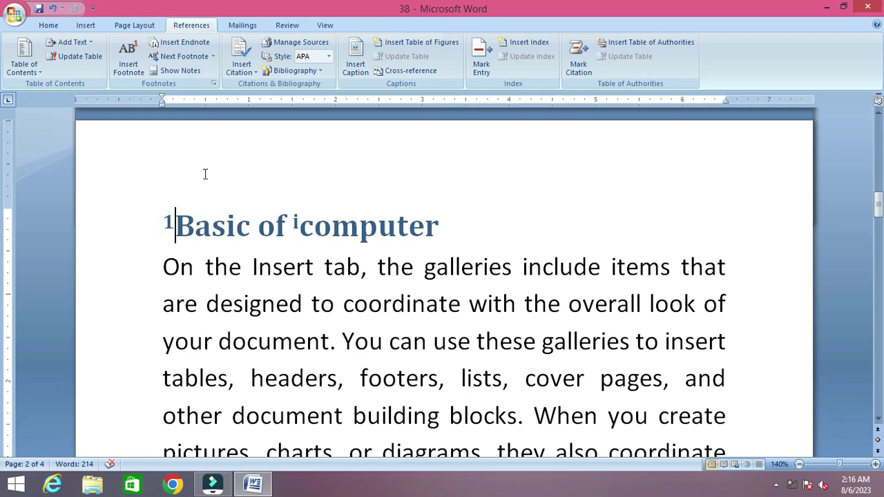
Move the cursor to the end of the Introduction heading on page 1
scroll(206, 174, up, 5)
scroll(205, 174, up, 10)
scroll(205, 175, up, 10)
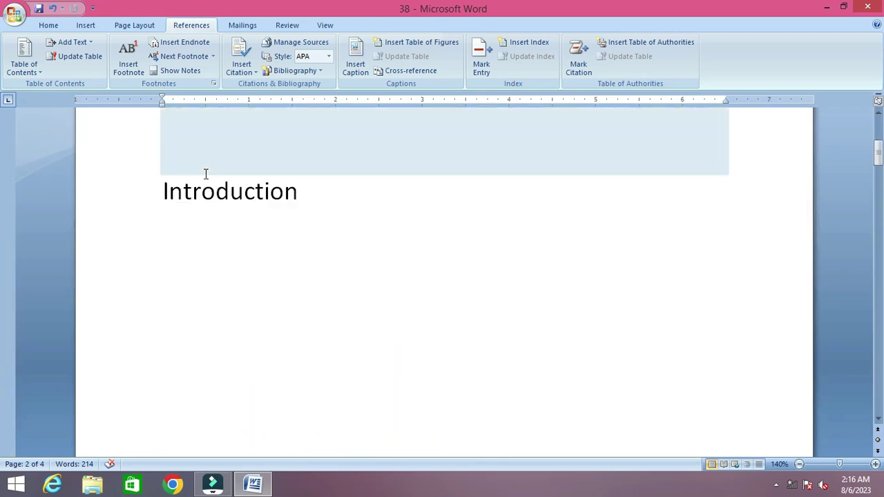
click(305, 202)
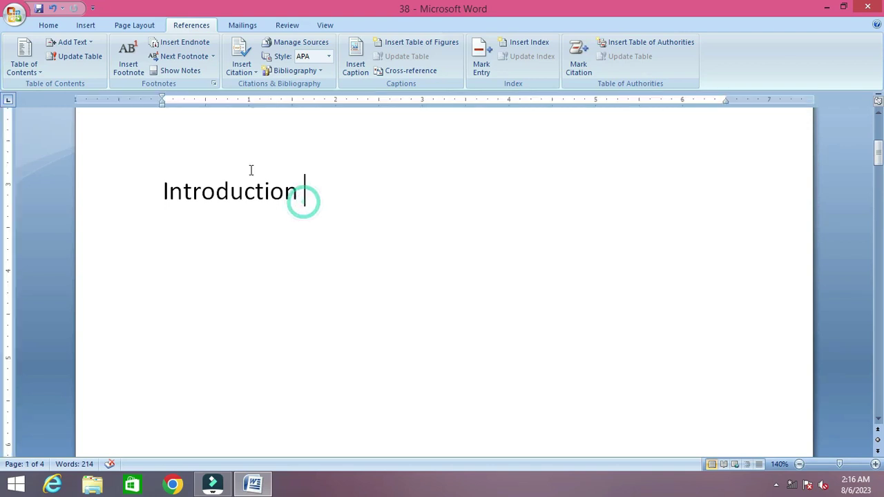
Go to footnotes at Basic of computer and hardware, back again, then to endnote i
click(213, 56)
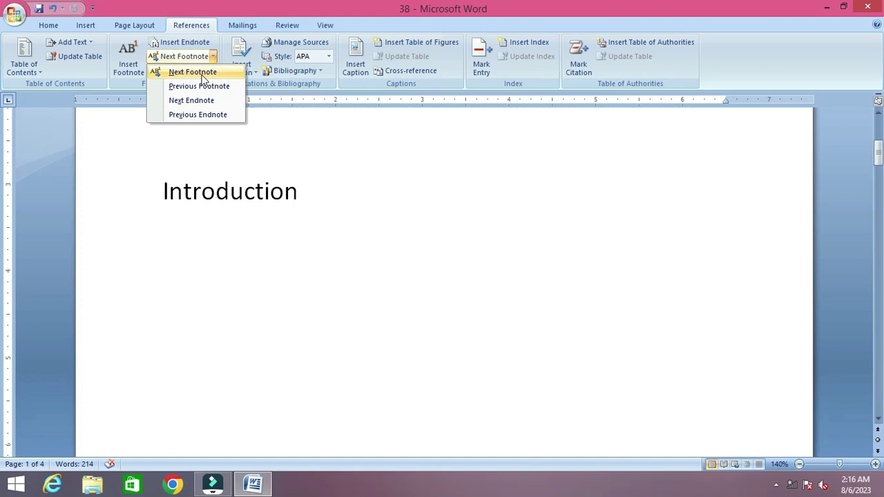
click(206, 73)
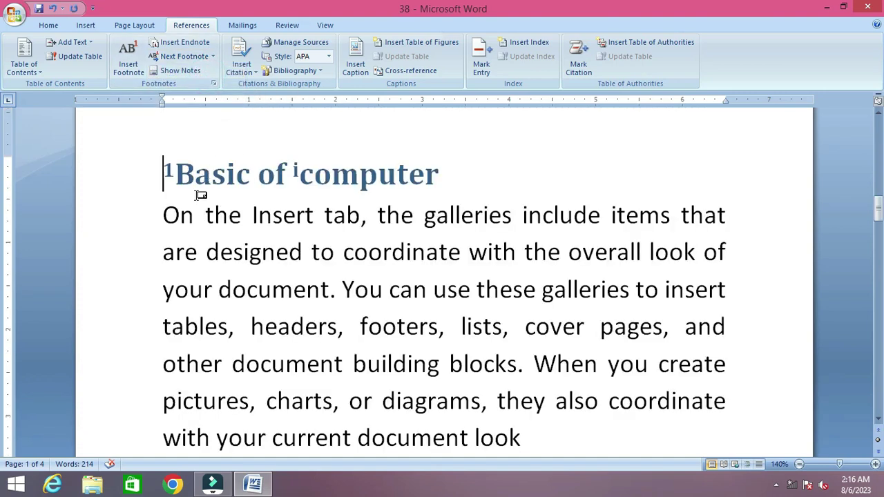
click(214, 57)
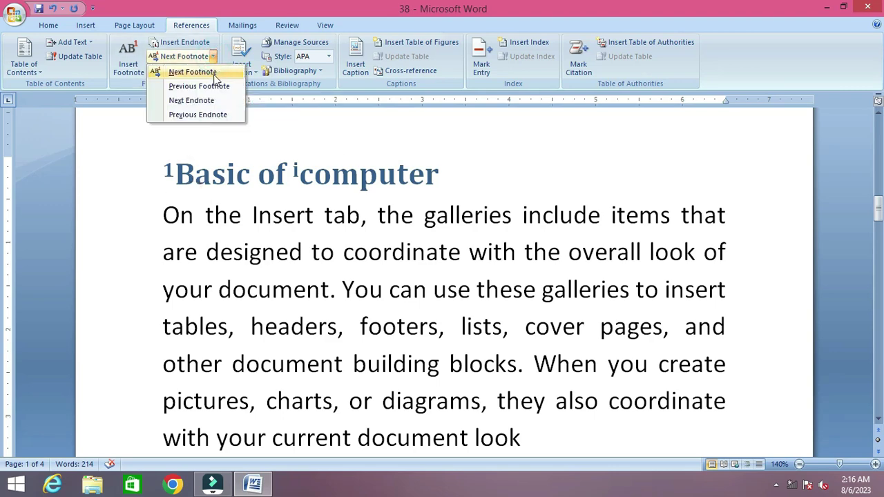
click(215, 73)
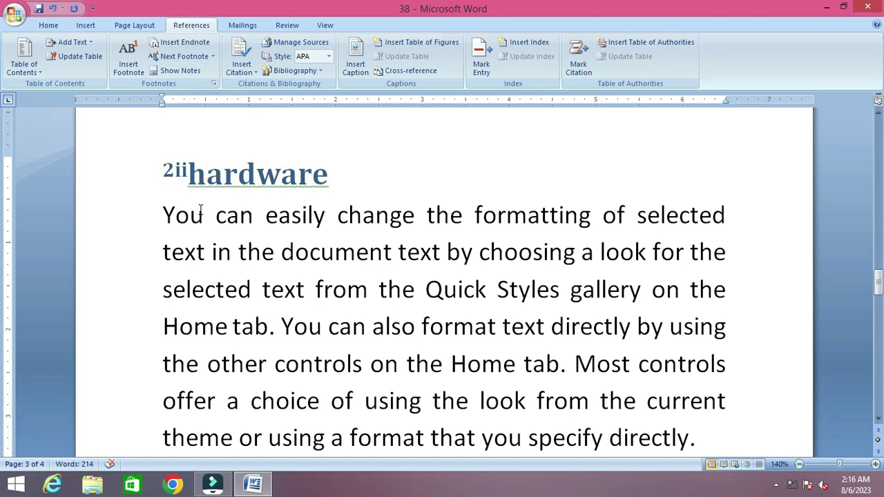
click(213, 56)
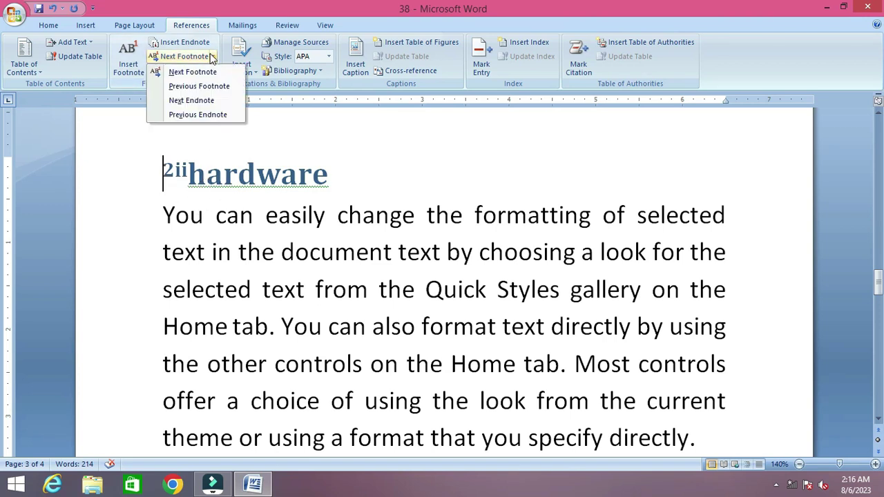
click(206, 89)
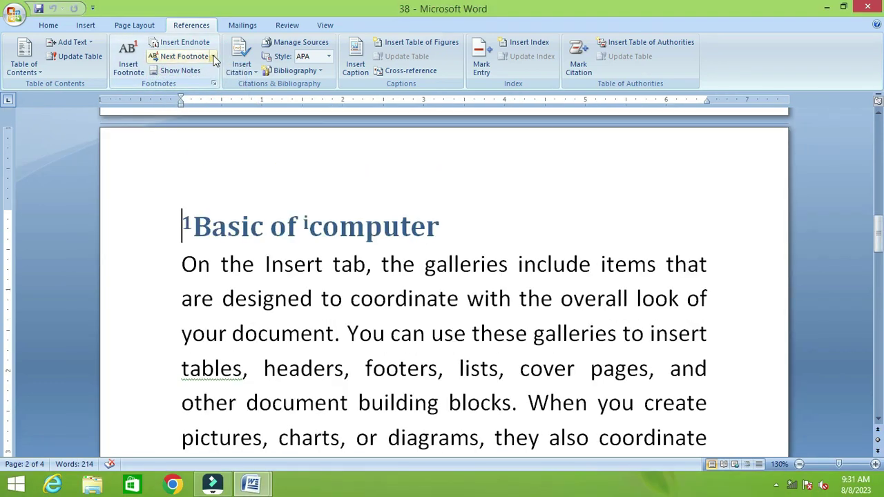
click(213, 57)
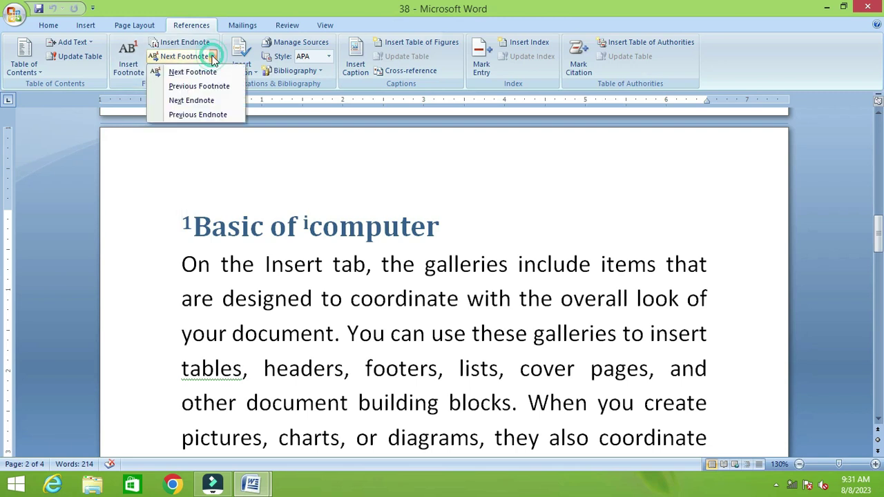
click(208, 102)
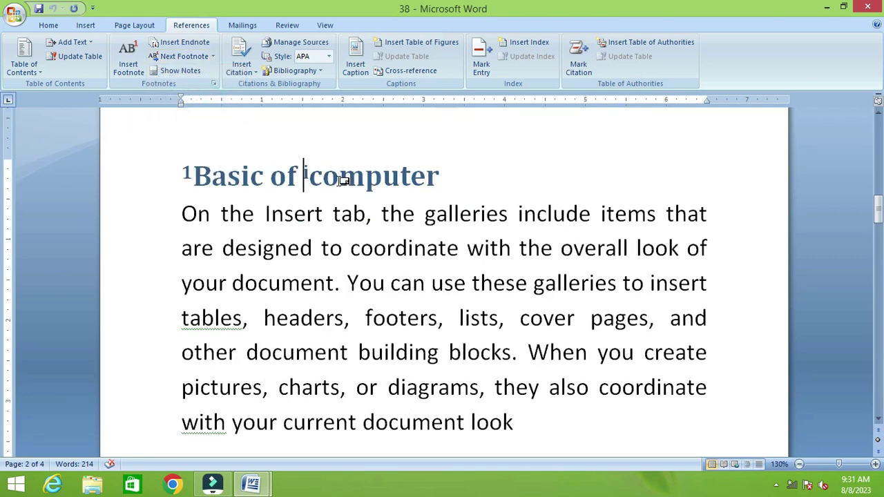
Jump to the hardware endnote with Next Endnote, then back to endnote i and preview it
click(213, 58)
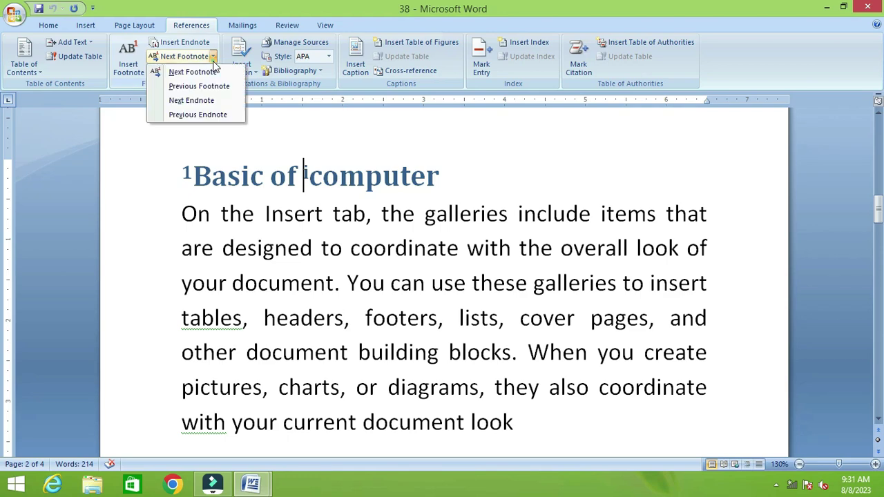
click(214, 101)
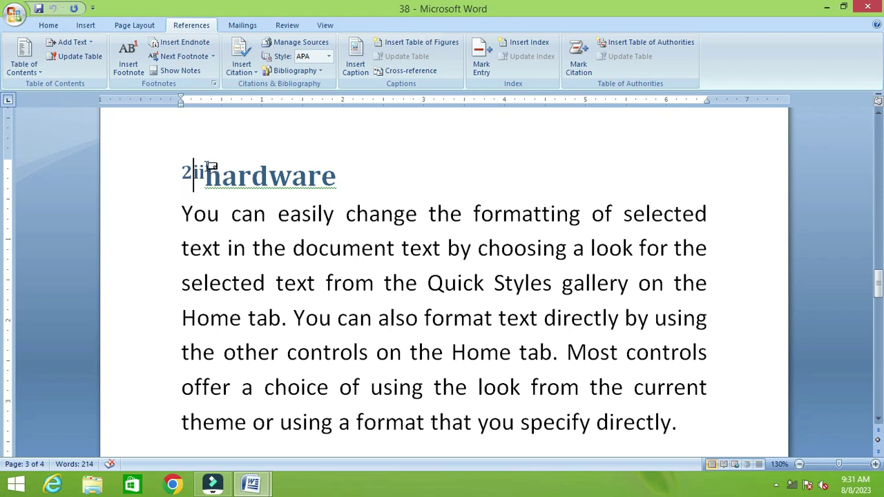
click(213, 57)
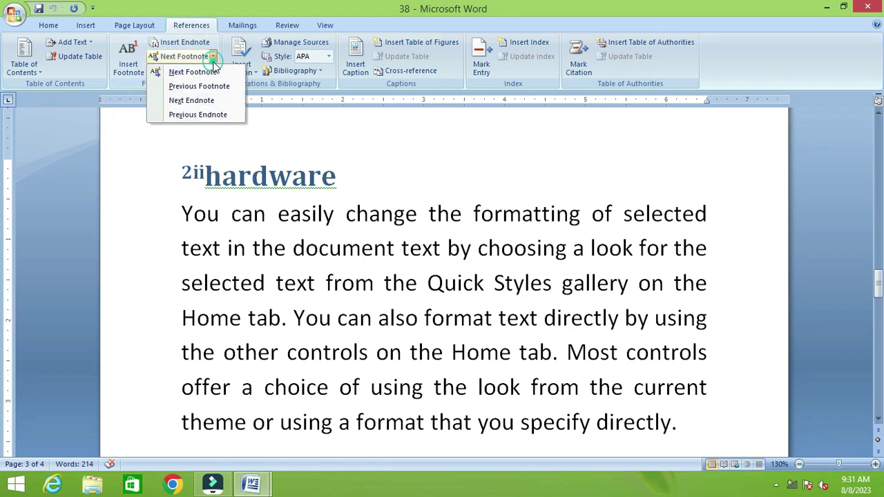
click(216, 114)
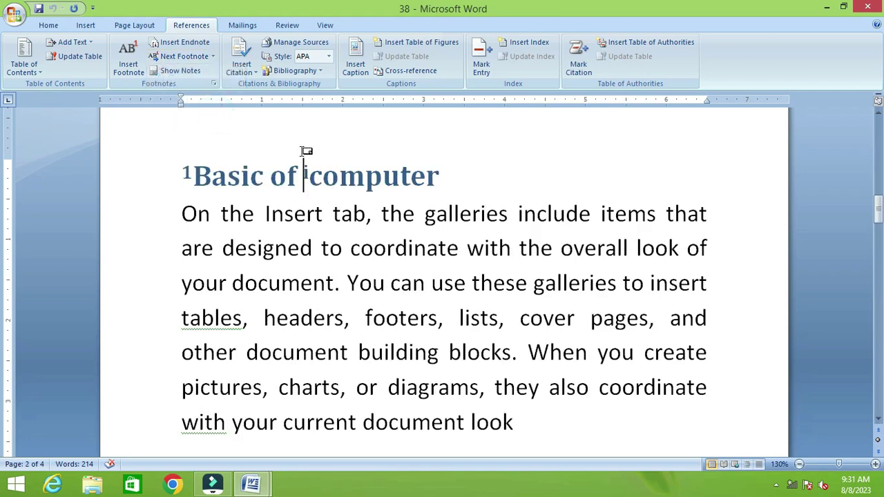
mouse_move(302, 158)
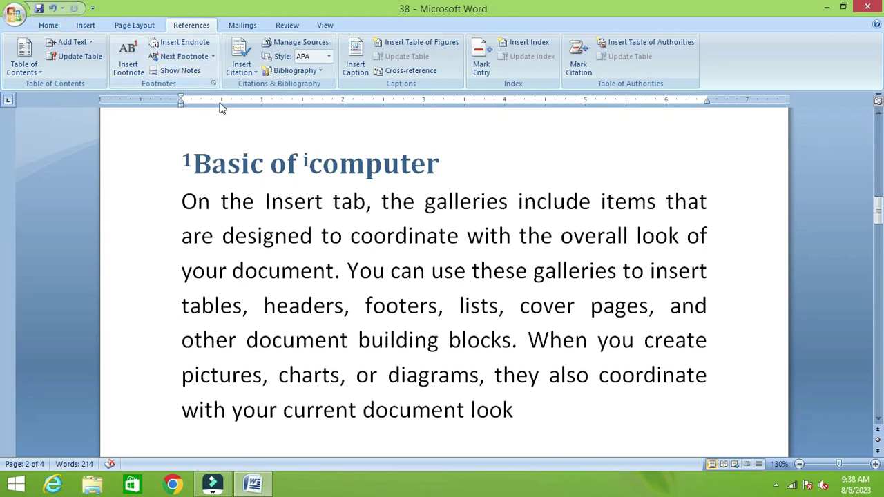
Display the footnote area showing 'Ex - keyboard', then reopen Show Notes and pick the endnote area
click(192, 76)
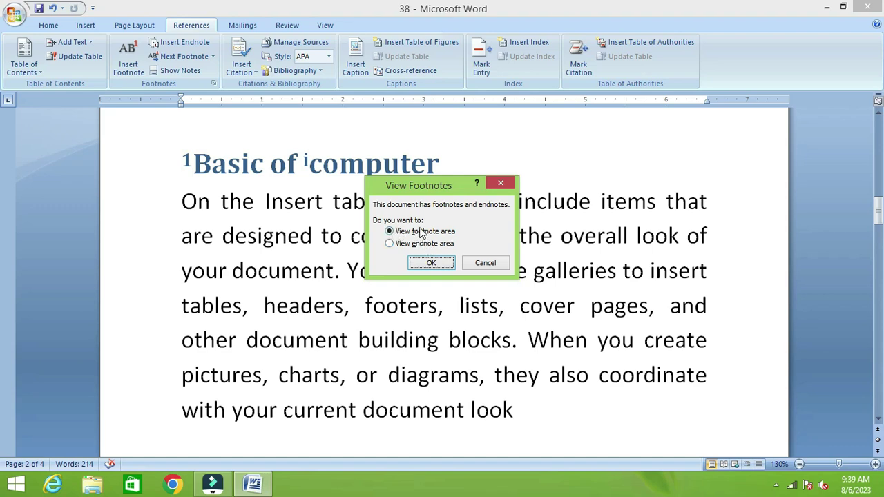
click(431, 263)
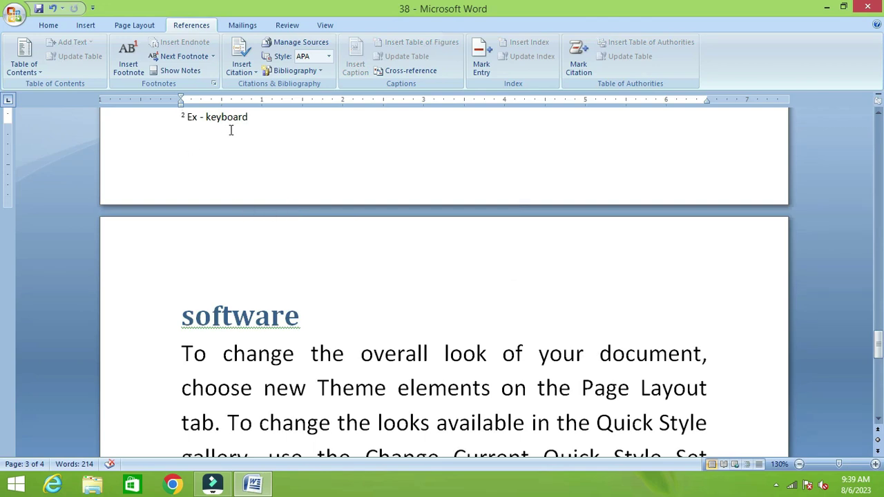
click(179, 71)
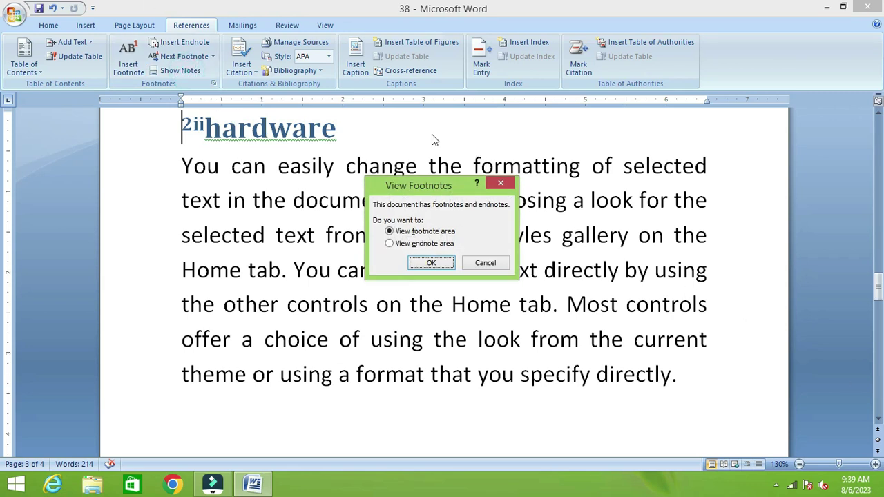
click(390, 244)
Confirm the endnote view to show endnotes i 'About computer' and ii 'Ex –Keyboard' on page 4
click(430, 263)
scroll(388, 281, down, 3)
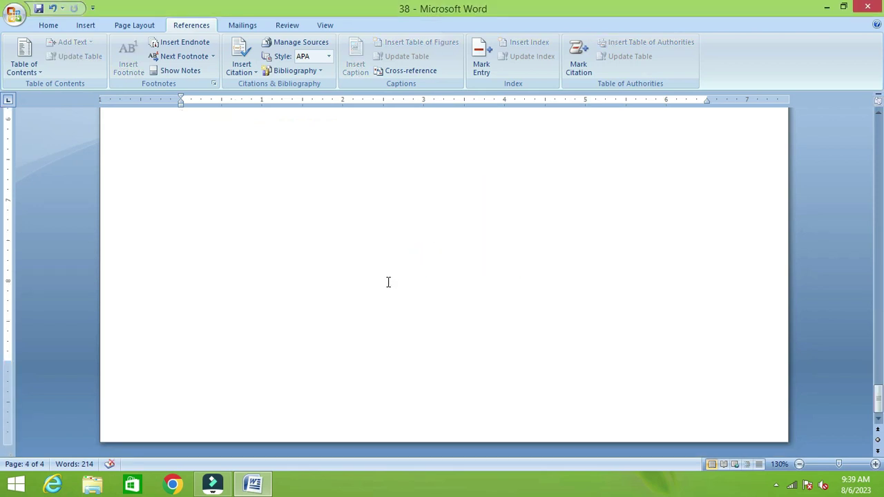
scroll(388, 282, up, 3)
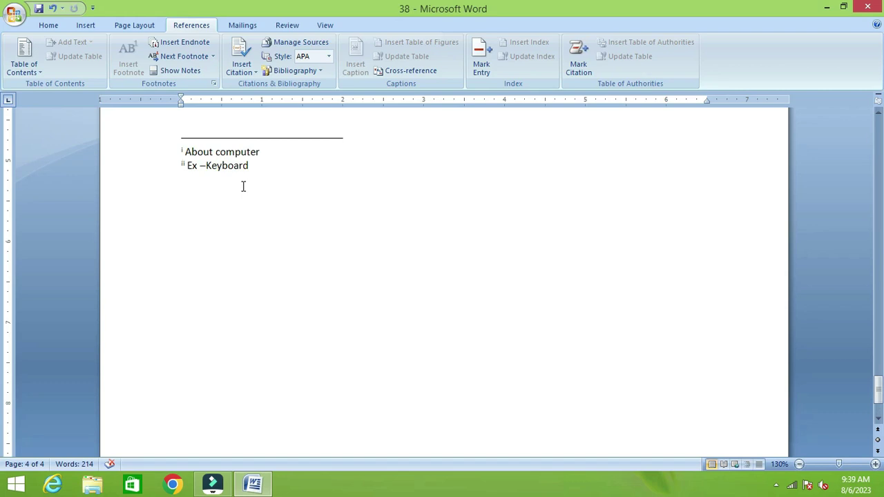